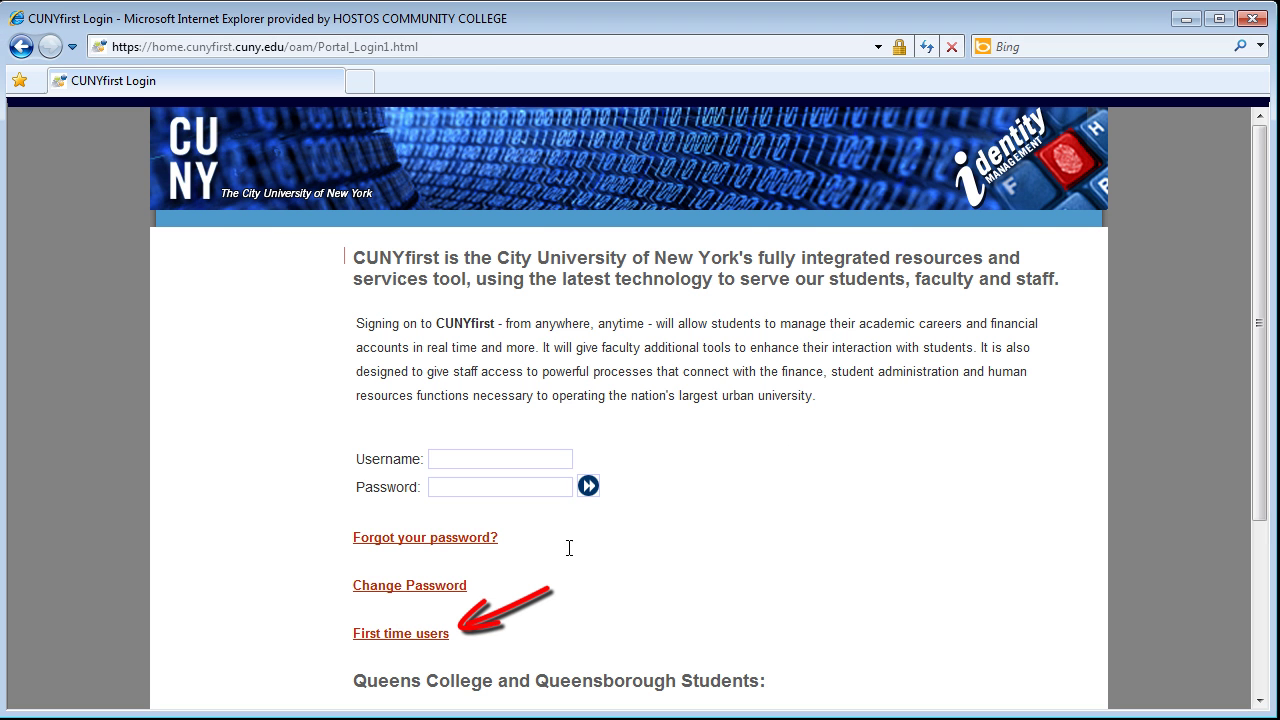
Step: Open the 'First time users' account activation page from the CUNYfirst login page
click(441, 640)
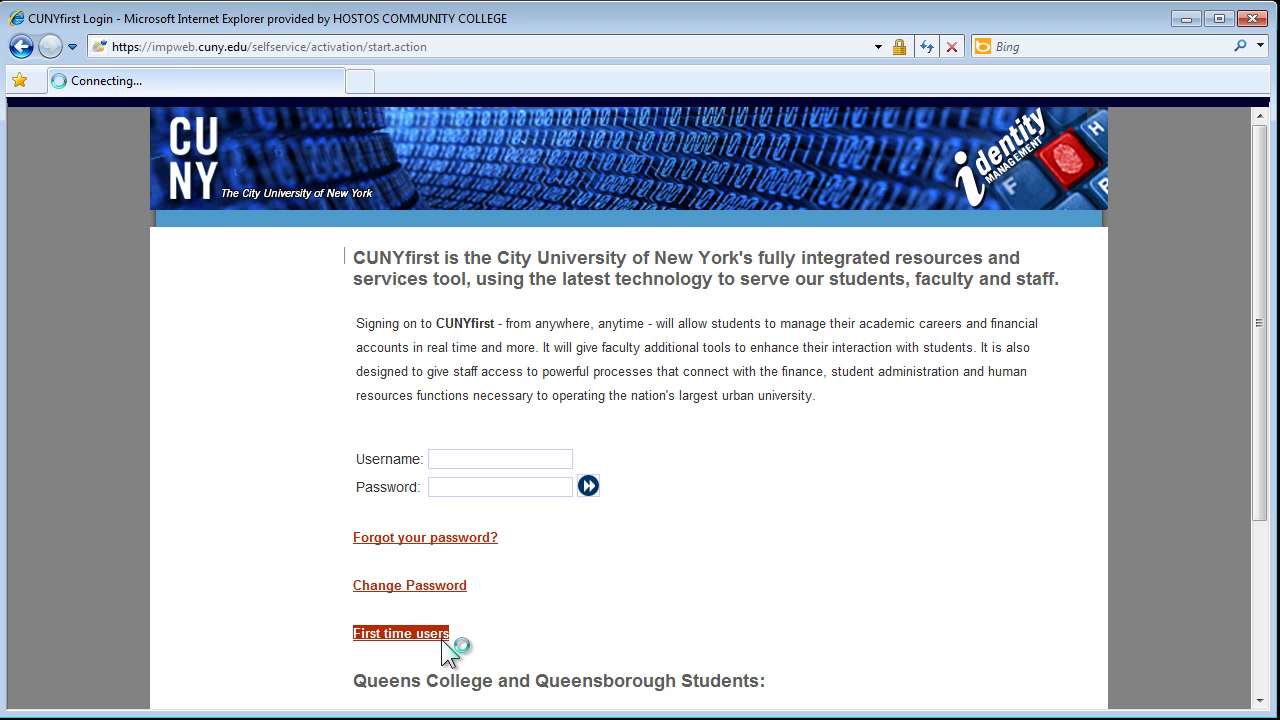
Step: Fill in the student's first name, last name, date of birth and last four SSN digits
text(Joh)
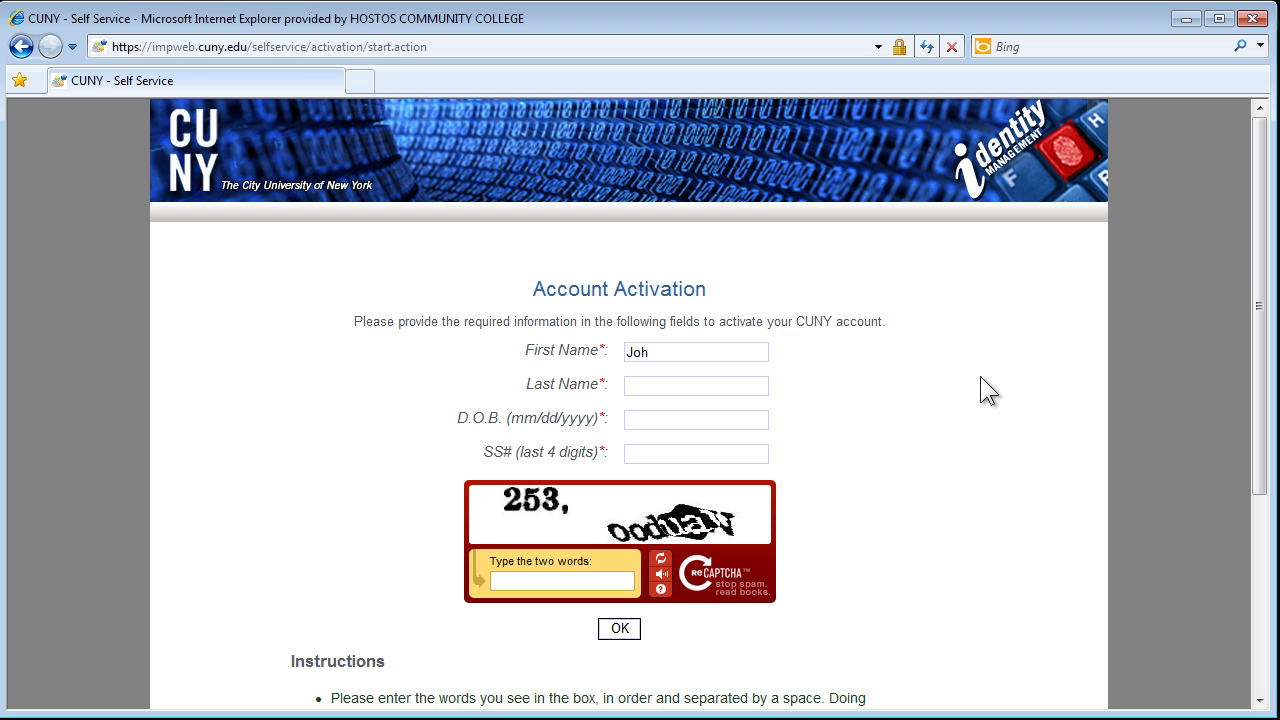
text(nathan)
key(Tab)
text(Doe)
key(Tab)
text(01/01/1)
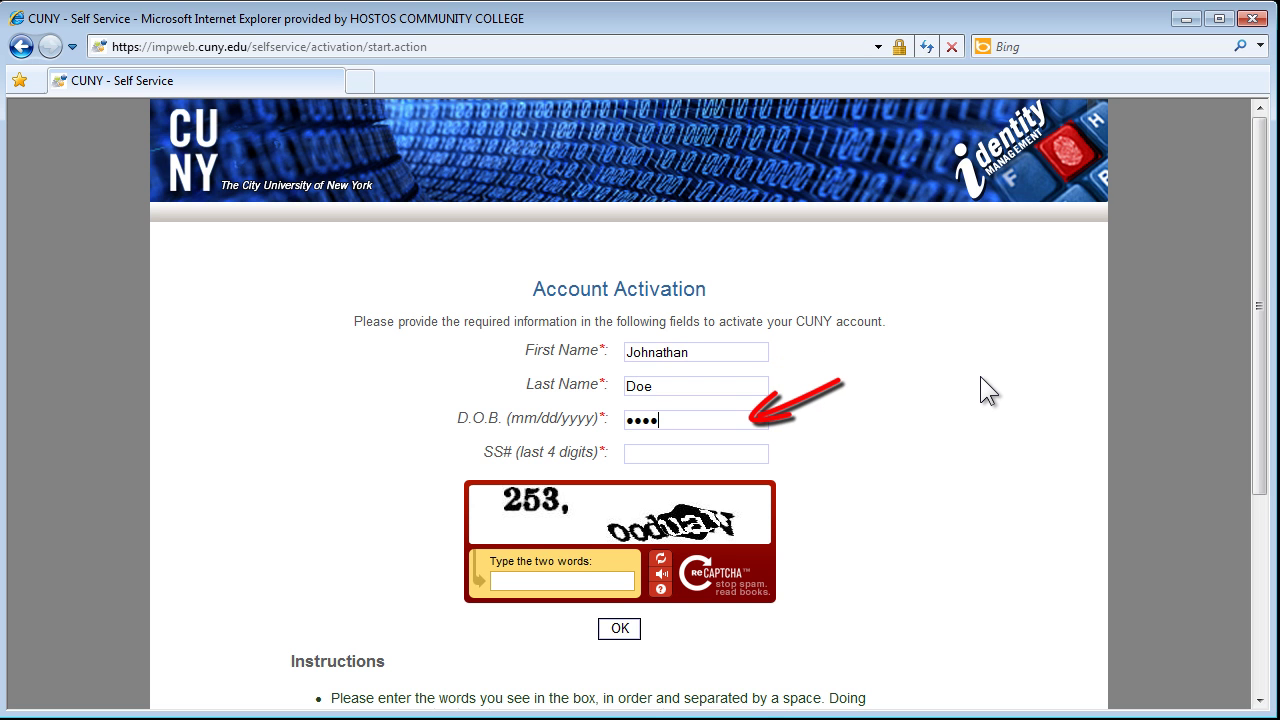
text(985)
key(Tab)
text(1234)
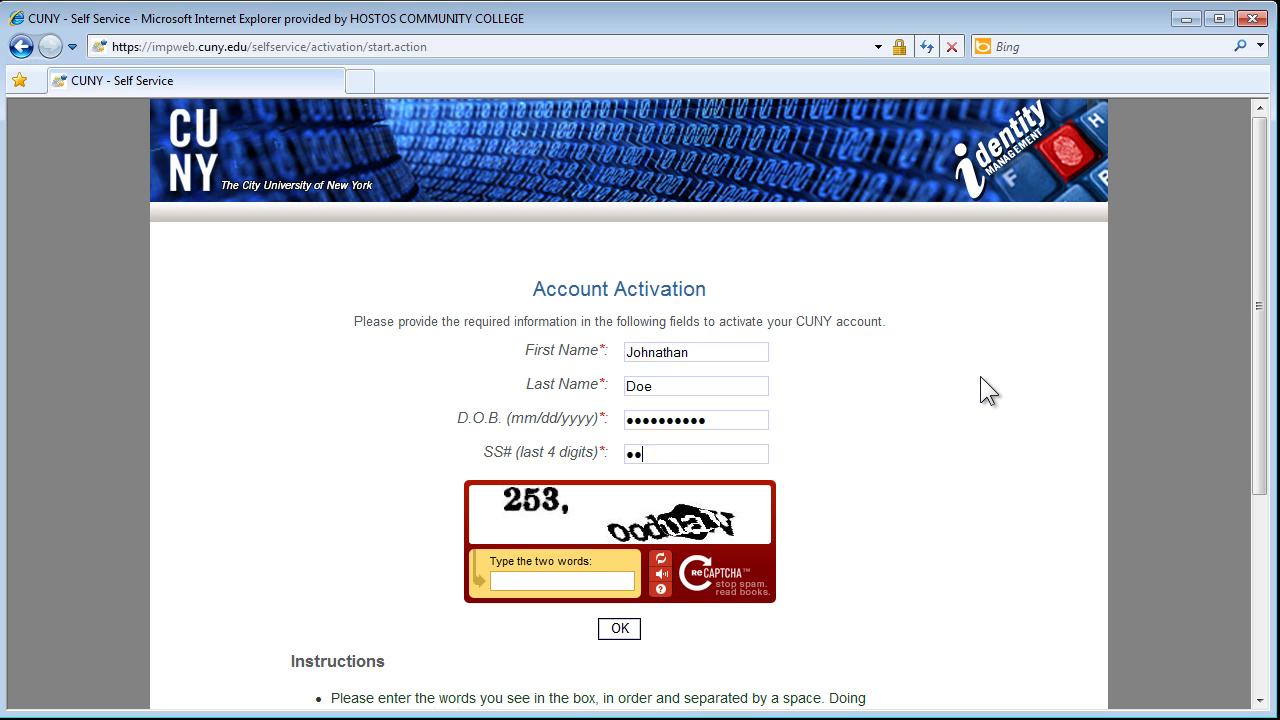
Step: Enter the two reCAPTCHA words and submit the identity verification form
click(566, 581)
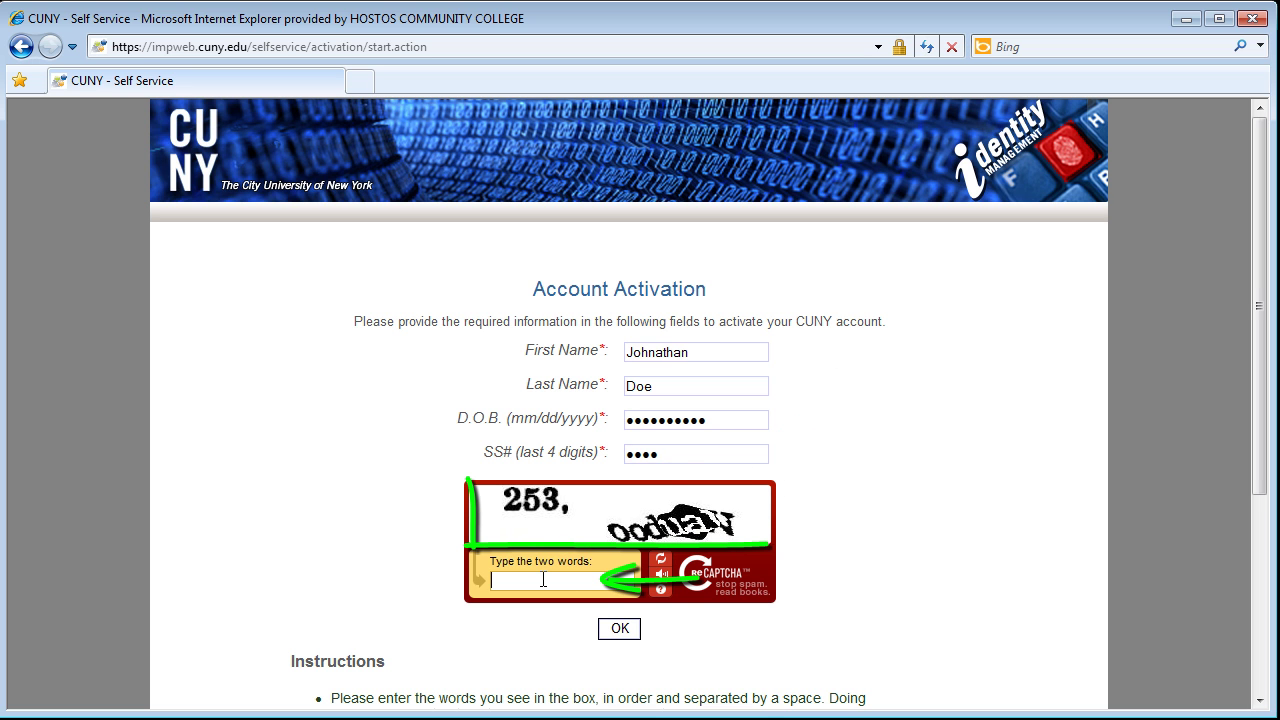
text(253, ood)
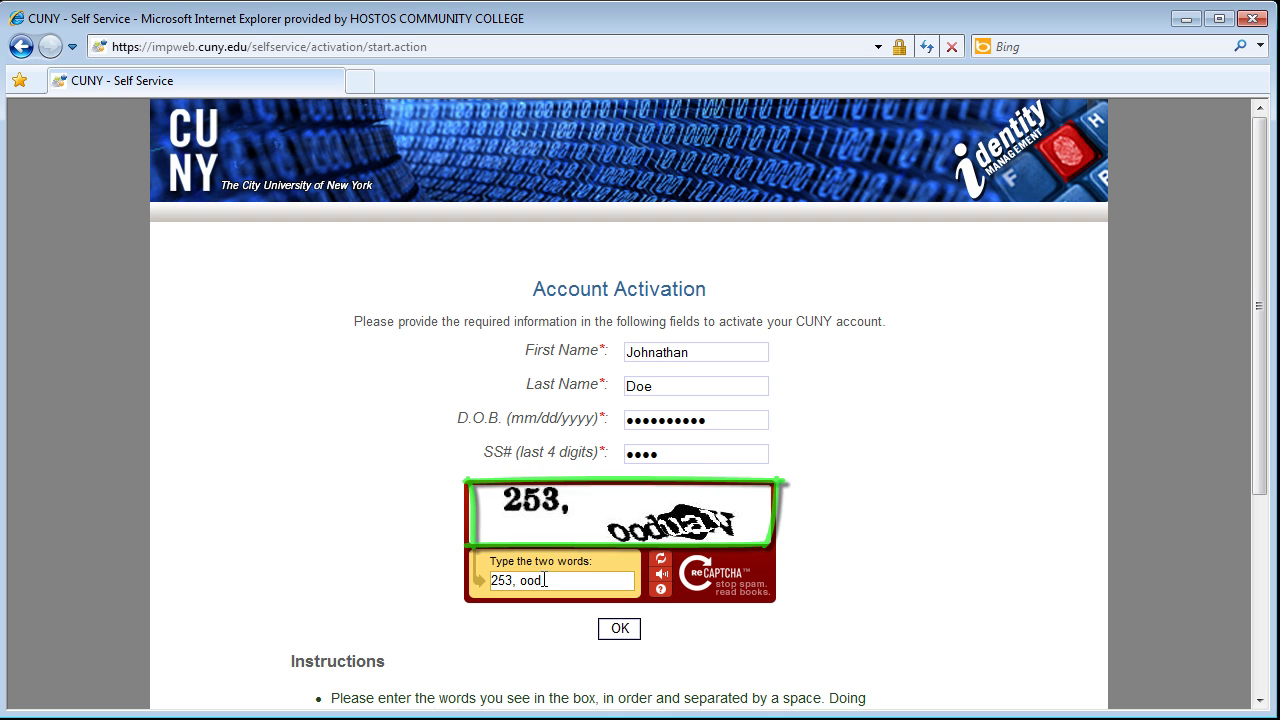
text(hay)
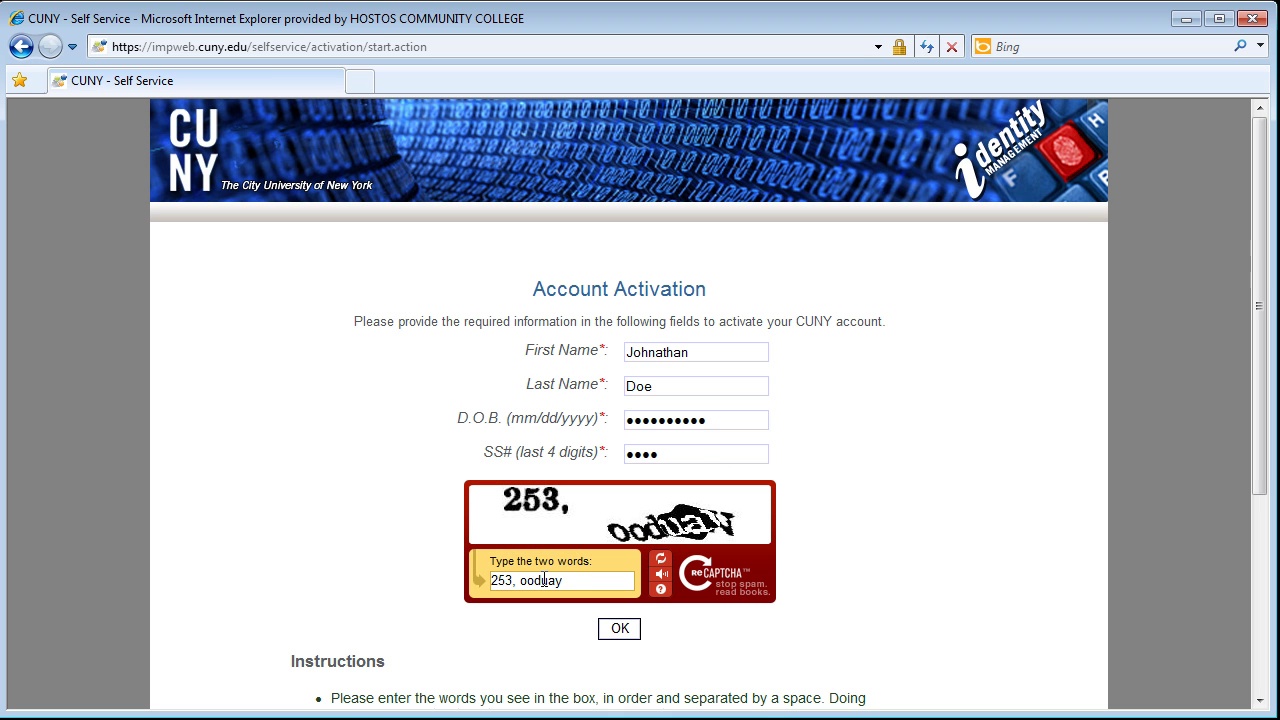
click(620, 629)
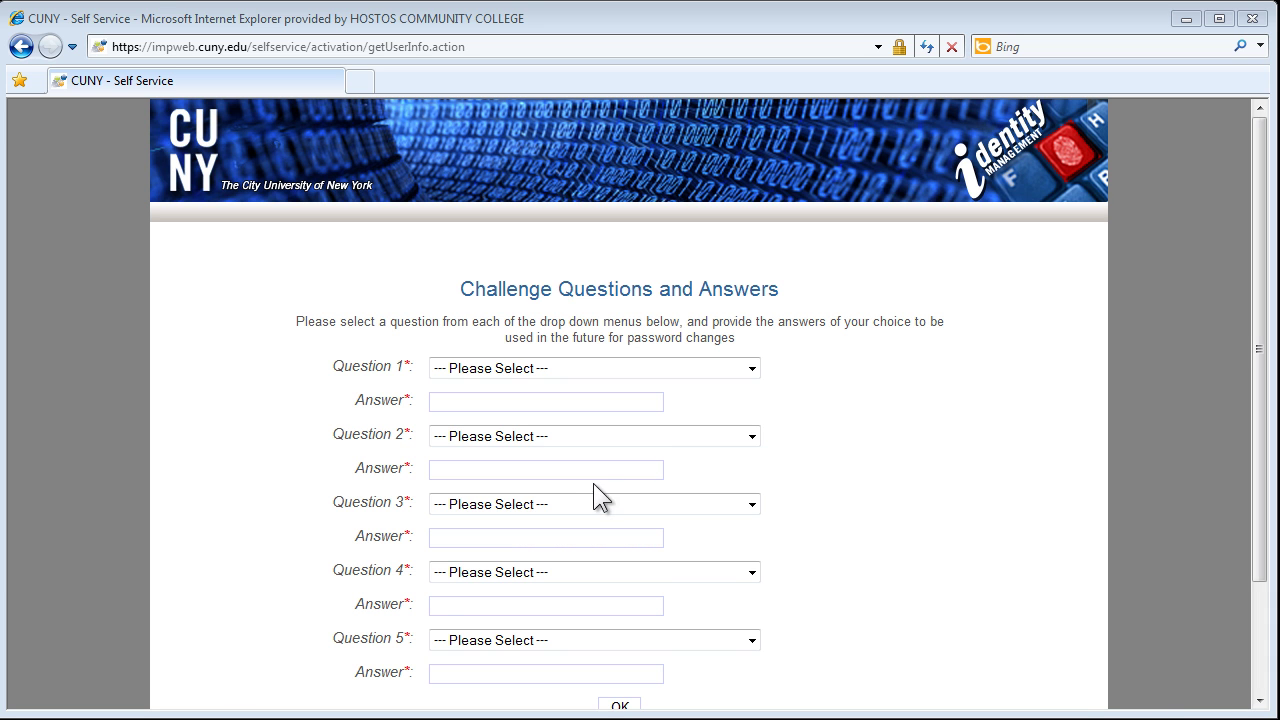
Step: Pick the favorite color question for Question 1, answer the questions, and submit them
click(751, 368)
click(641, 419)
click(553, 401)
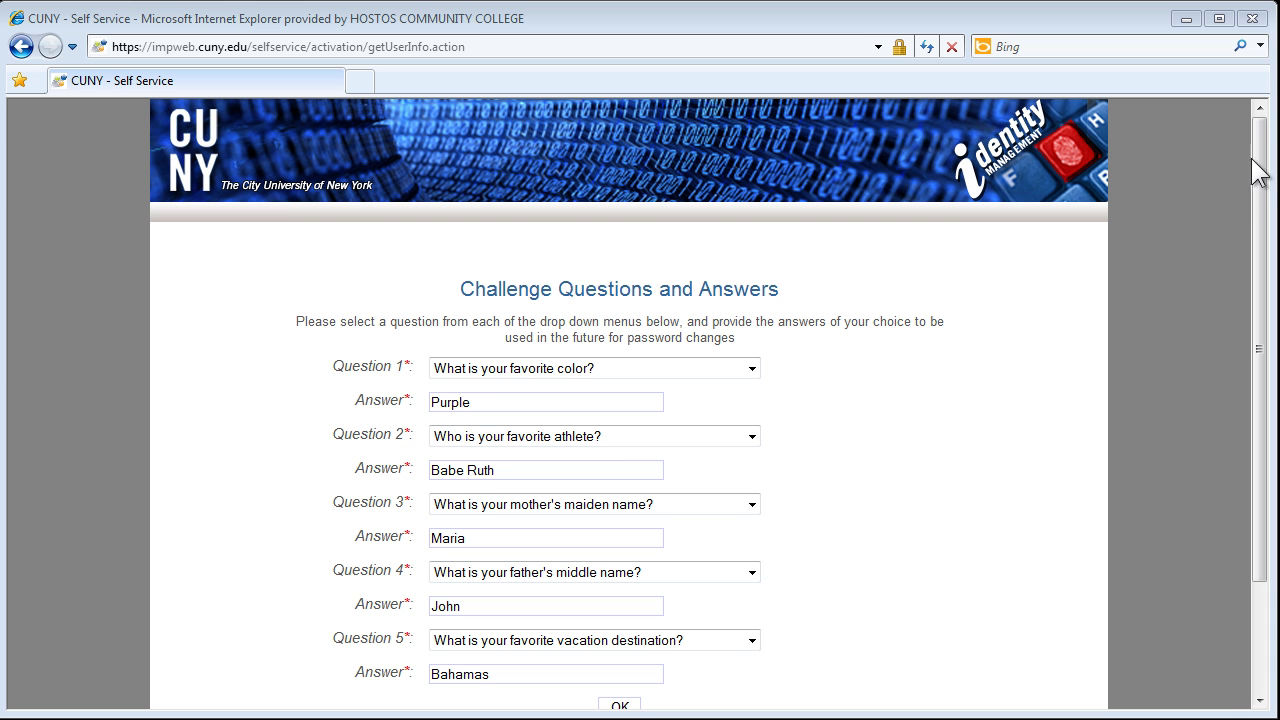
drag(1265, 140, 1264, 182)
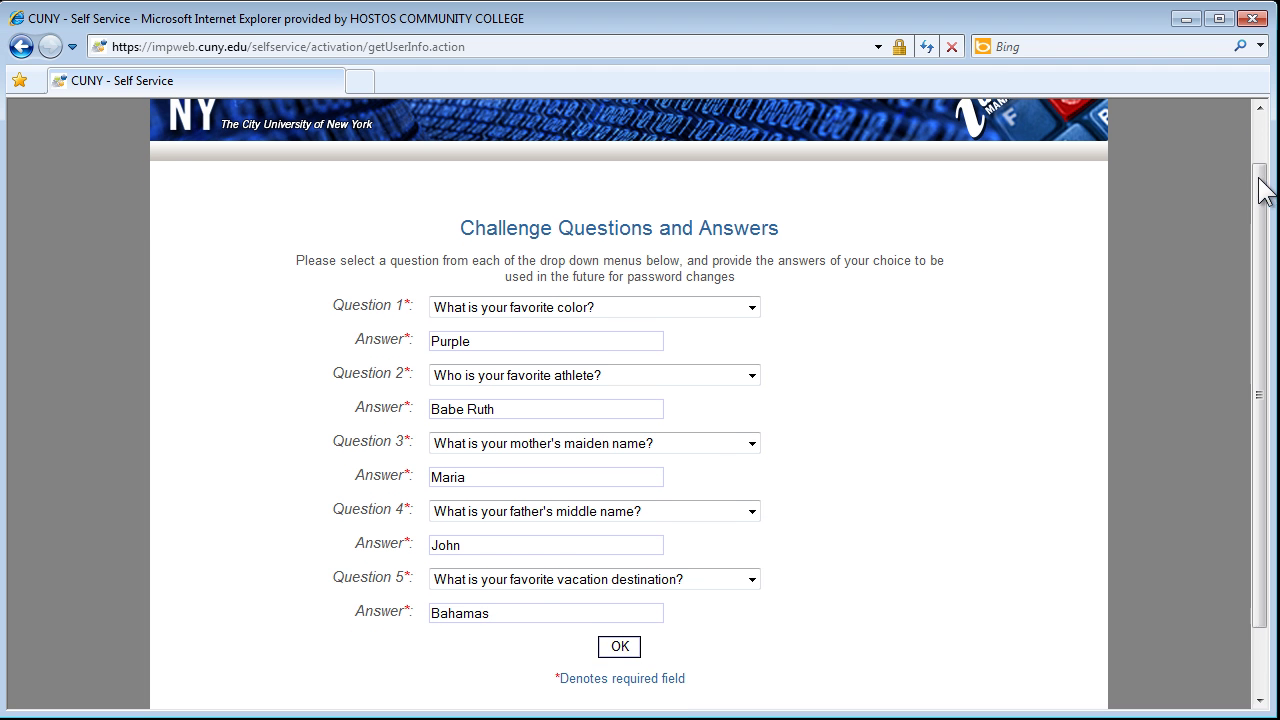
click(633, 651)
Step: Enter the new password in Password and Confirm Password, then submit it
click(669, 353)
text(p)
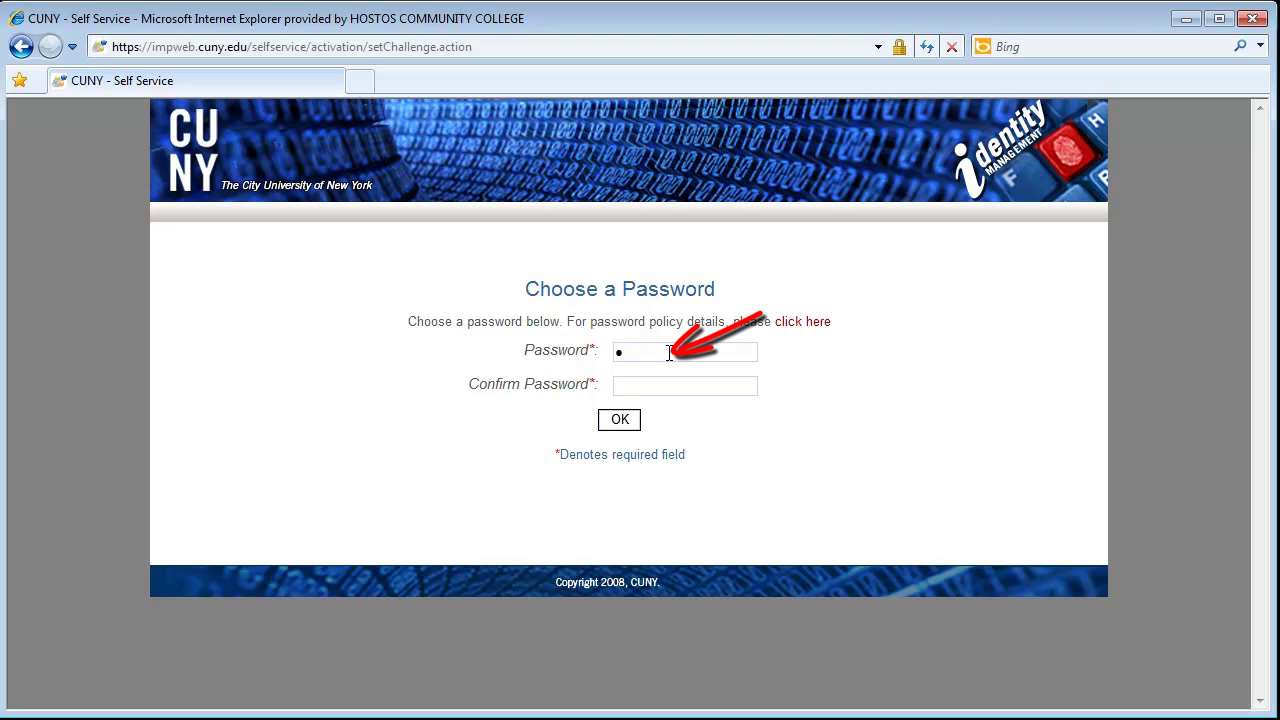
text(••••••••••)
key(Tab)
text(•••••••••••)
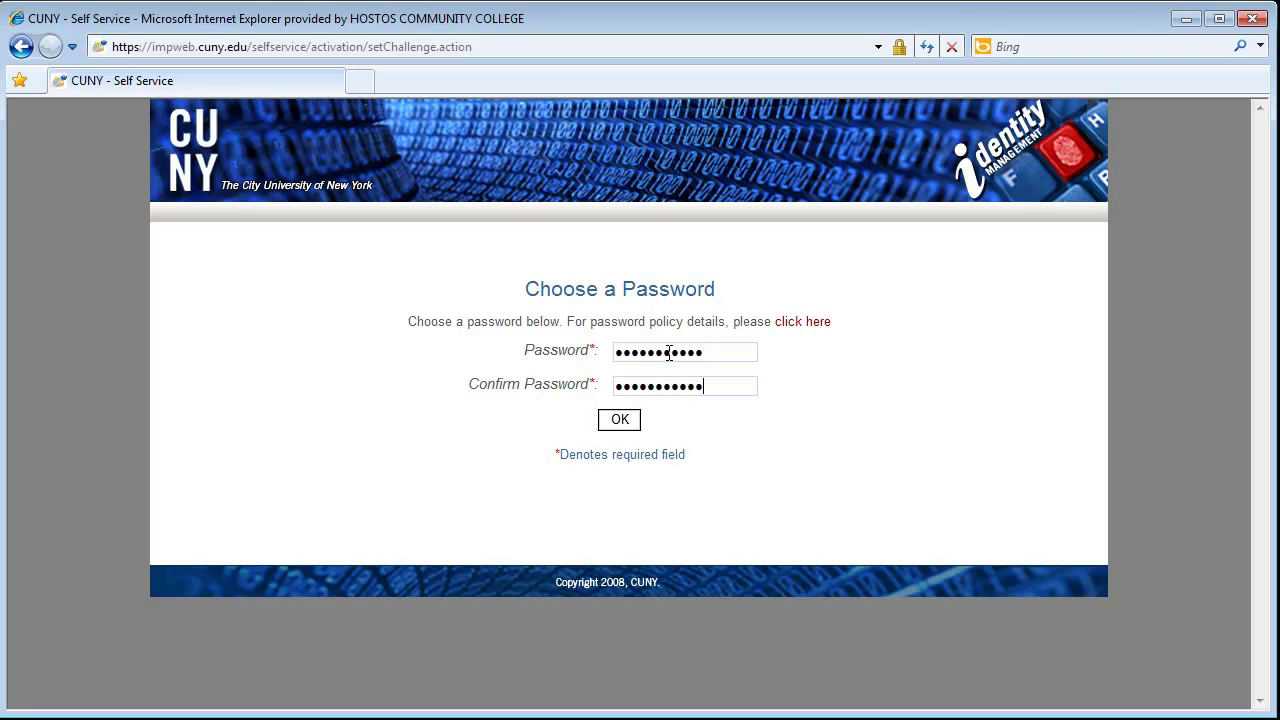
click(630, 421)
click(805, 322)
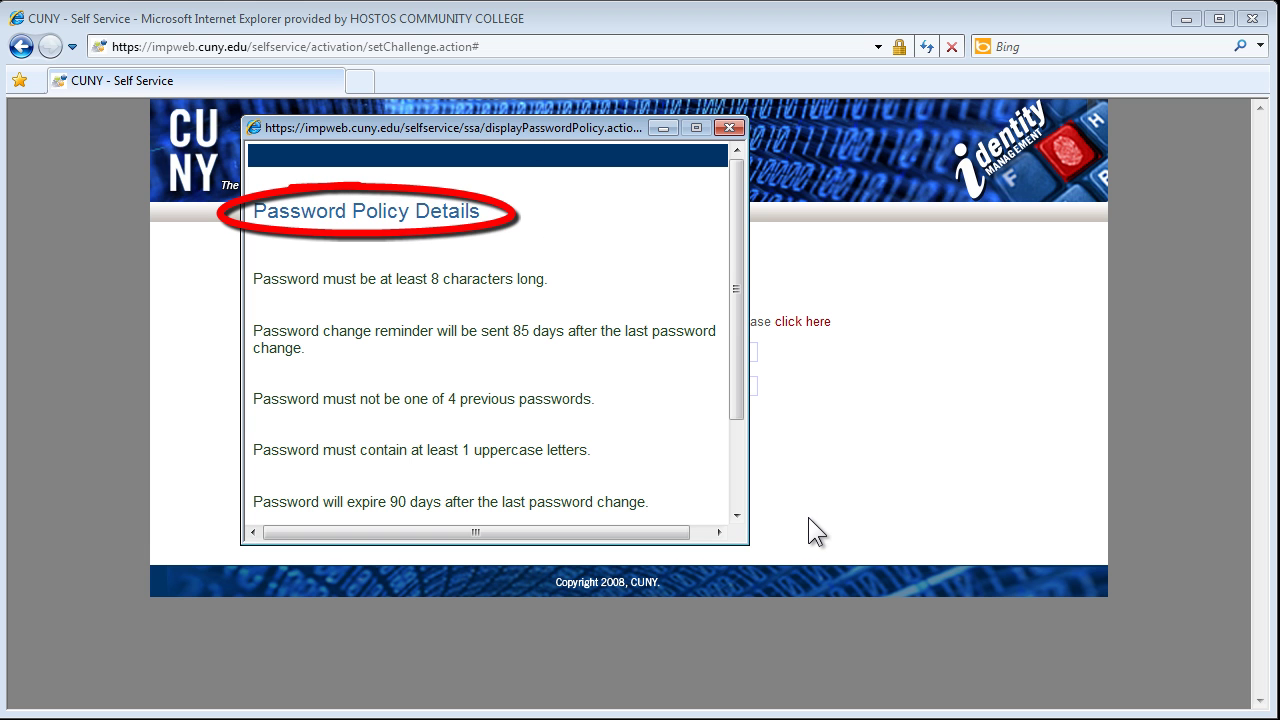
drag(742, 394, 741, 474)
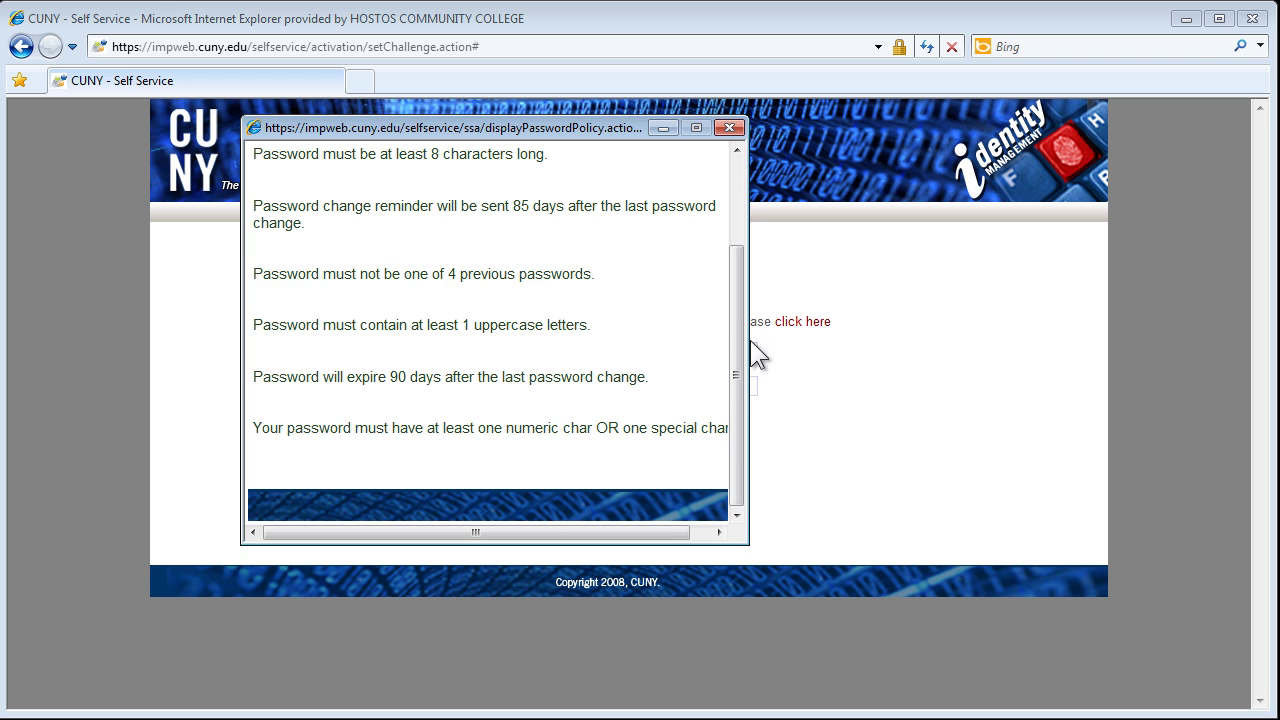
click(729, 128)
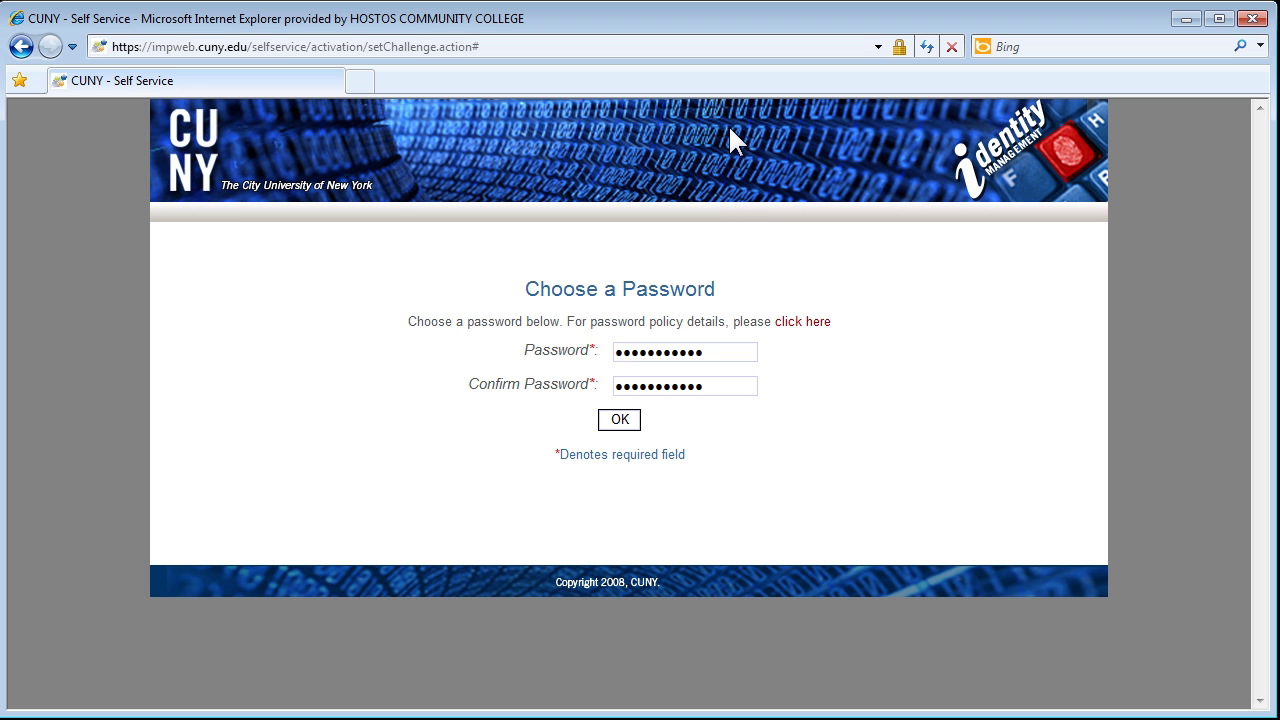
Step: Reopen the Password Policy Details through the 'click here' link
click(803, 325)
click(804, 328)
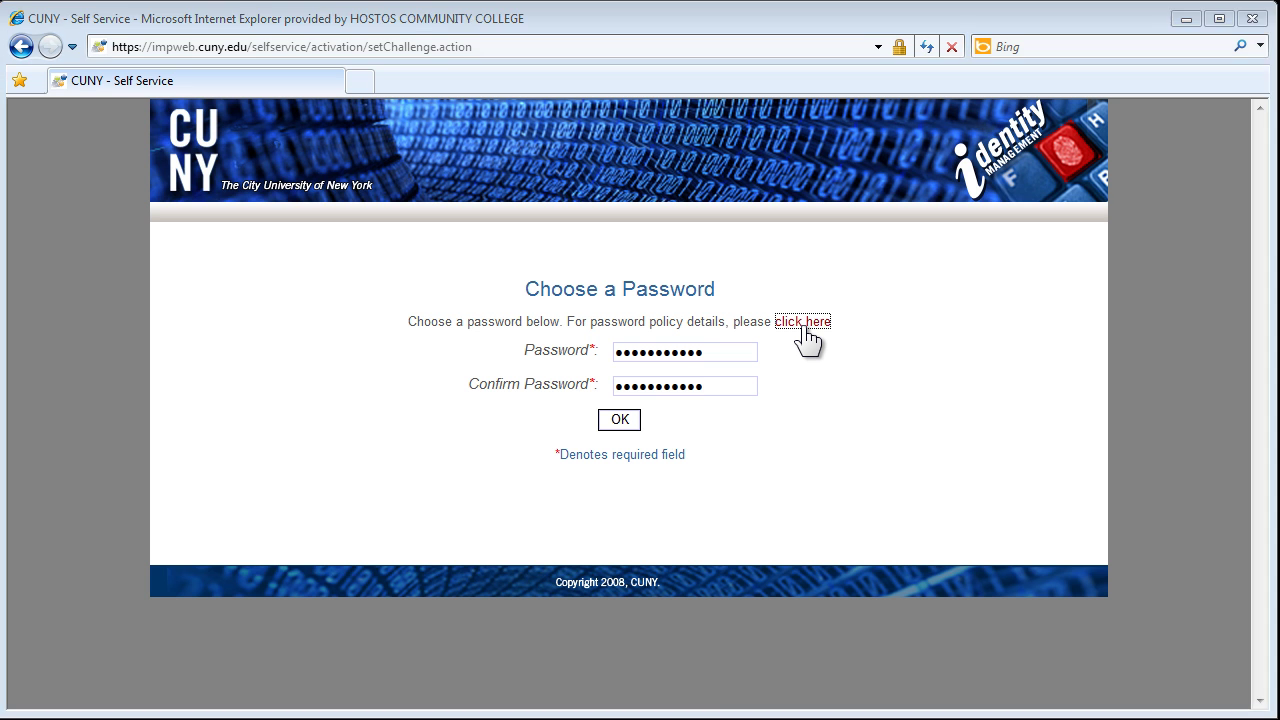
click(804, 328)
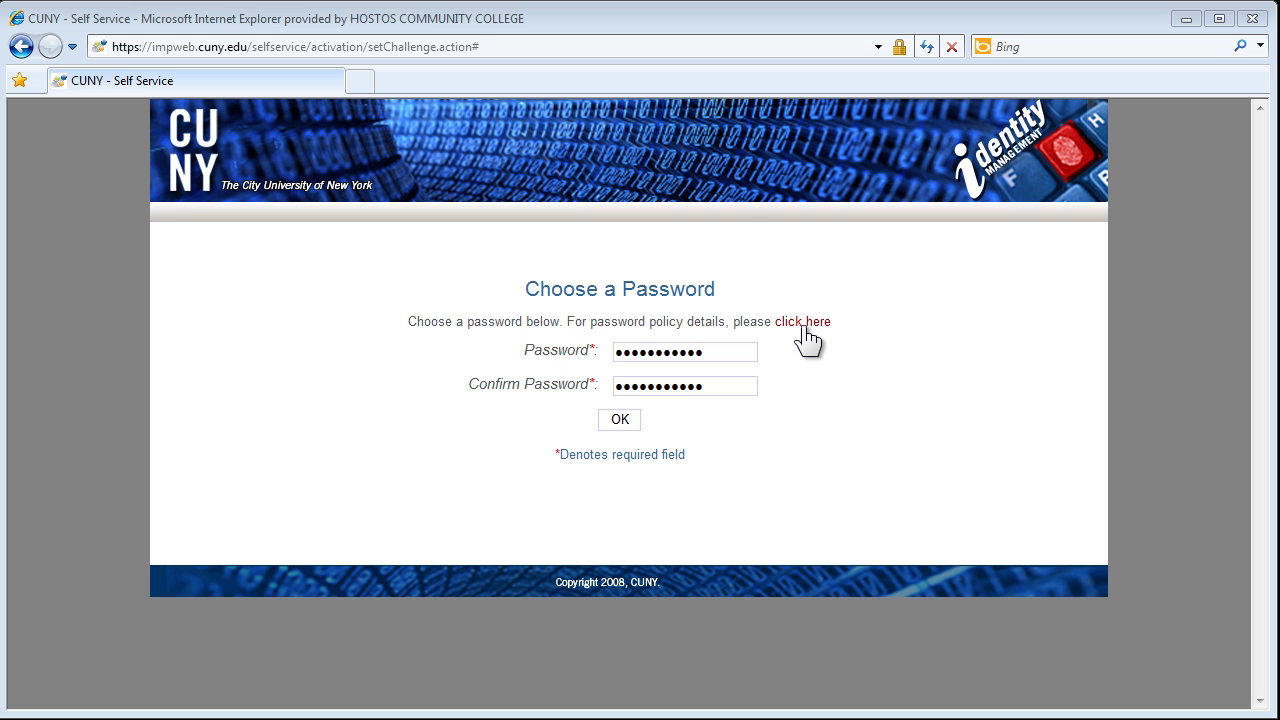